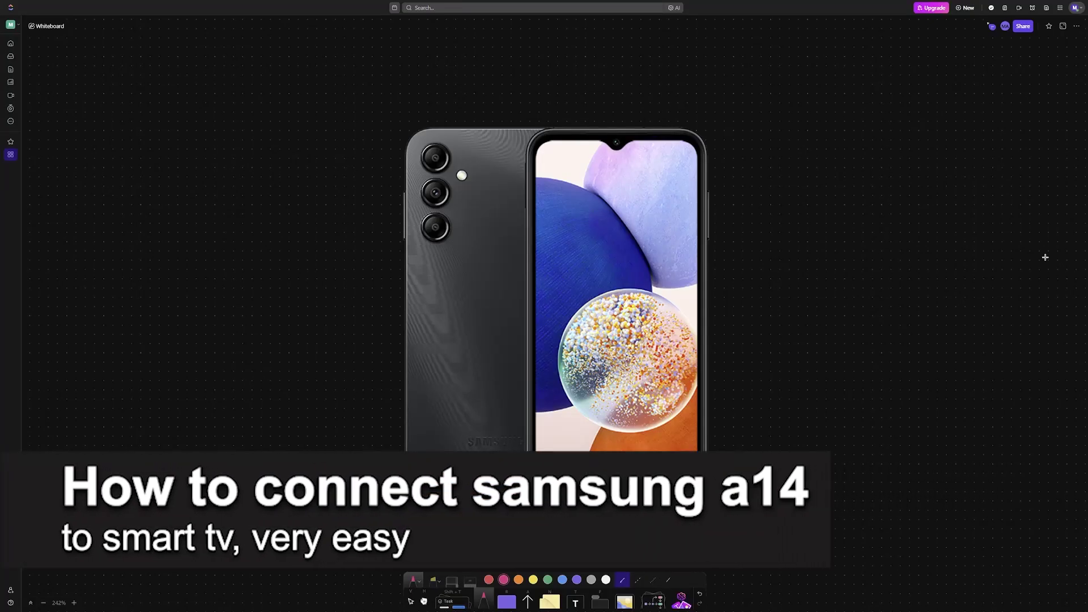
Pen a pink arrow above the phone image with 'SMART TV' handwritten beside it
mouse_move(526, 117)
left_mouse_down()
mouse_move(624, 80)
mouse_move(610, 101)
mouse_move(706, 95)
mouse_move(717, 82)
mouse_move(720, 97)
mouse_move(739, 74)
left_mouse_up()
mouse_move(728, 77)
left_mouse_down()
mouse_move(738, 108)
mouse_move(708, 134)
mouse_move(769, 109)
left_mouse_up()
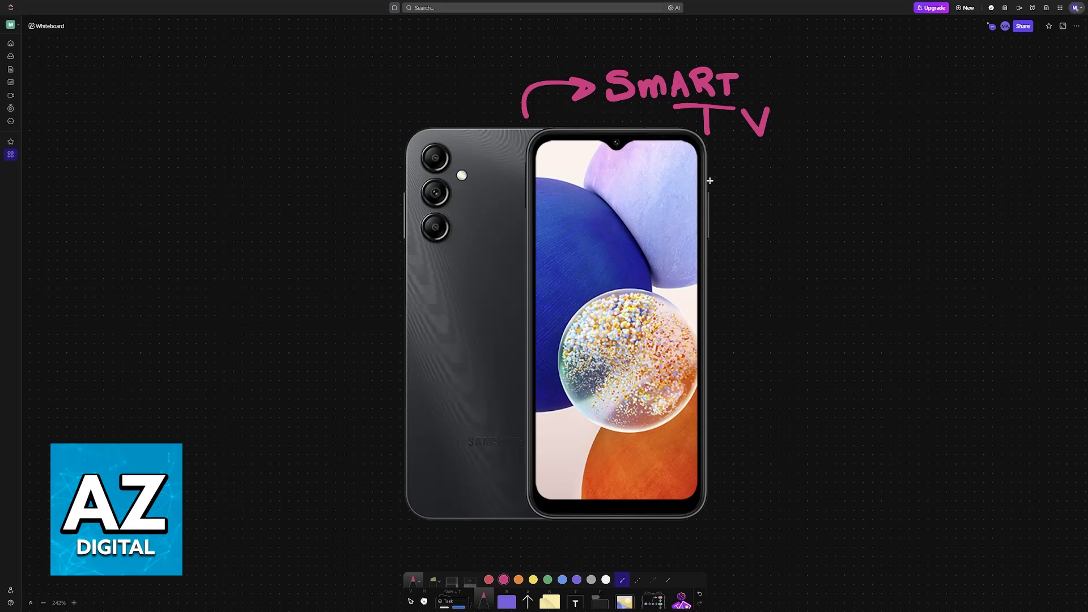
scroll(736, 243, "right", 3)
scroll(739, 241, "right", 10)
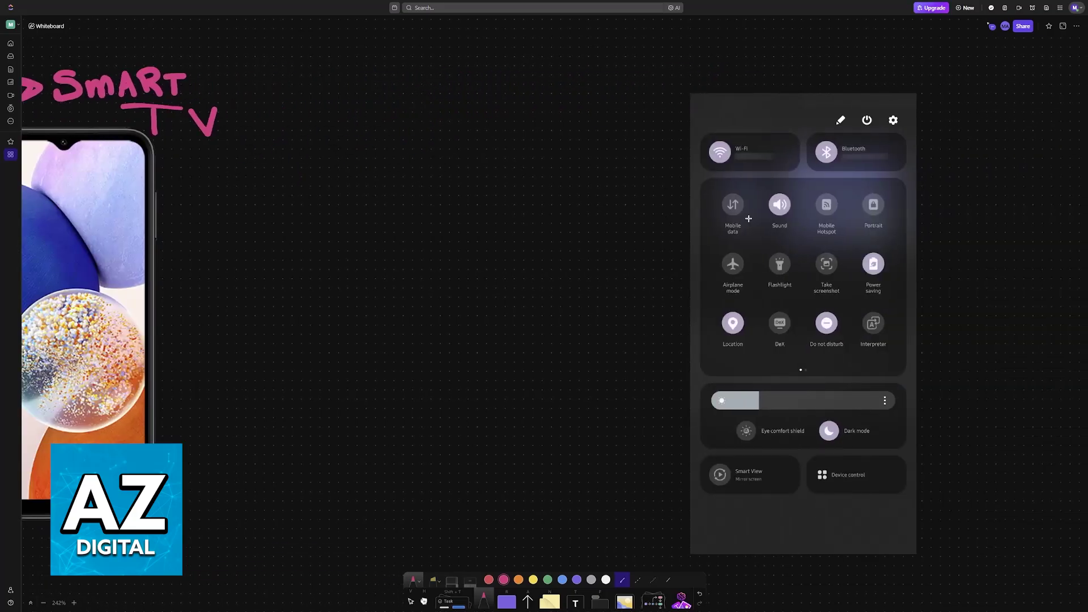
scroll(745, 226, "right", 4)
scroll(749, 210, "right", 1)
scroll(634, 386, "up", 1)
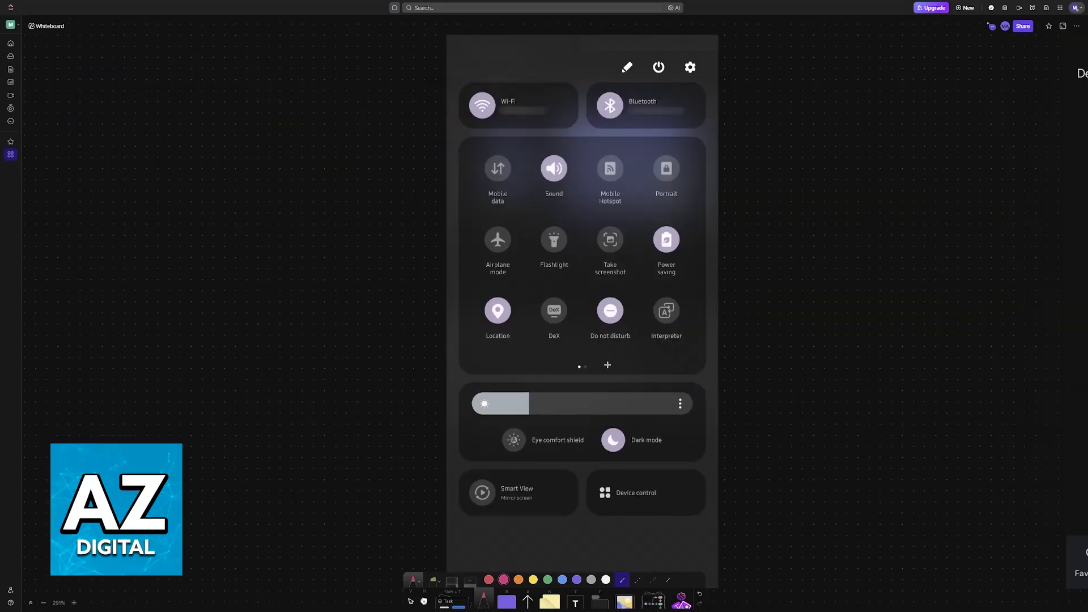
scroll(609, 371, "right", 1)
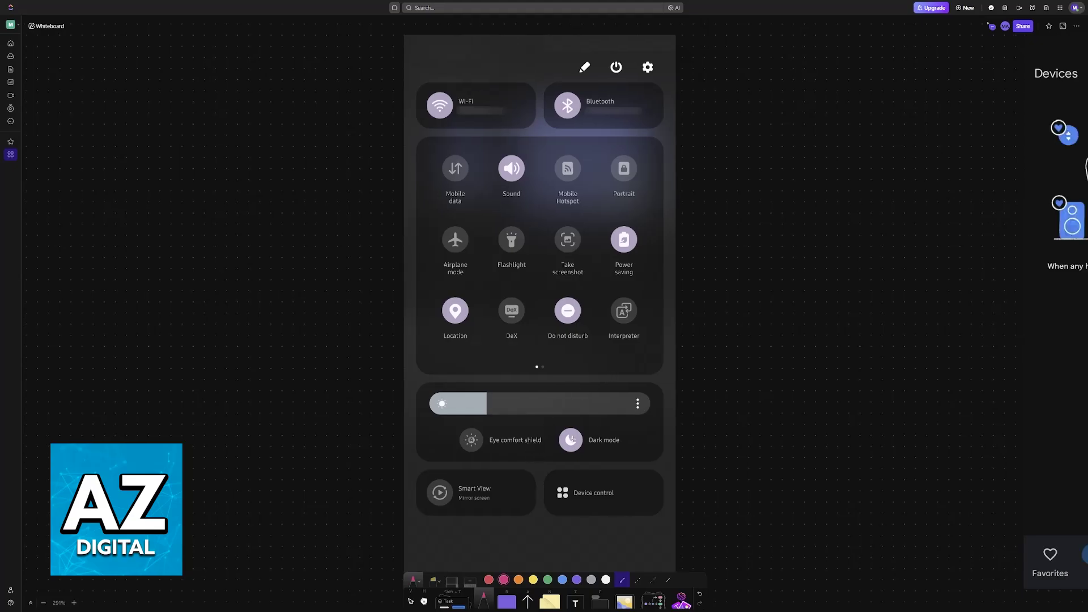
Outline Smart View in pink, add a down arrow beside it, and an upward arrow labelled 'A14'
mouse_move(443, 513)
left_mouse_down()
mouse_move(423, 519)
mouse_move(417, 470)
mouse_move(536, 470)
mouse_move(534, 512)
mouse_move(417, 516)
mouse_move(417, 475)
mouse_move(417, 505)
left_mouse_up()
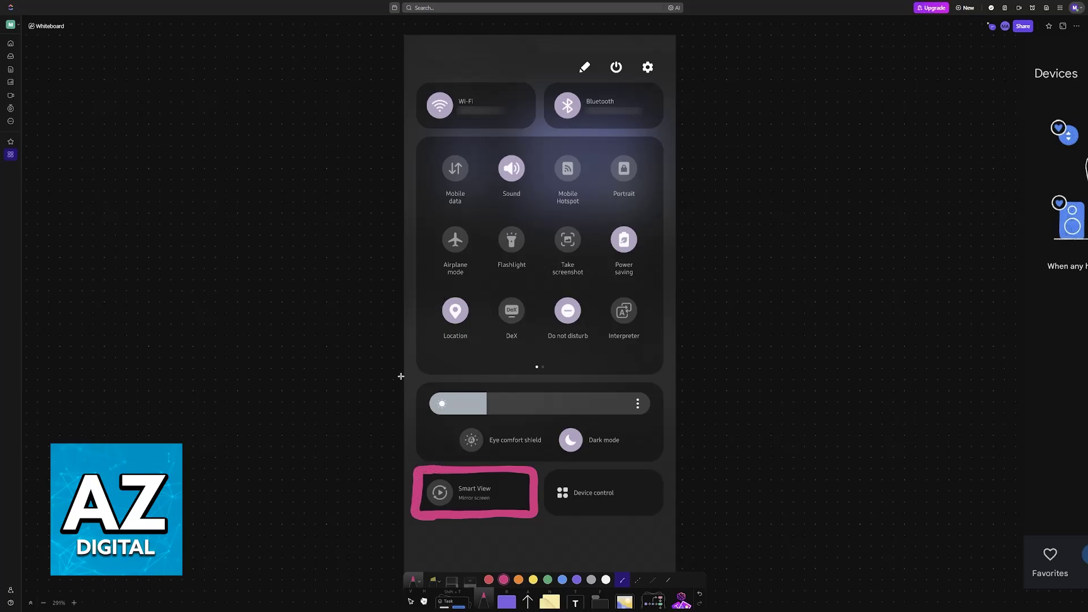
mouse_move(374, 38)
left_mouse_down()
mouse_move(381, 193)
mouse_move(393, 167)
left_mouse_up()
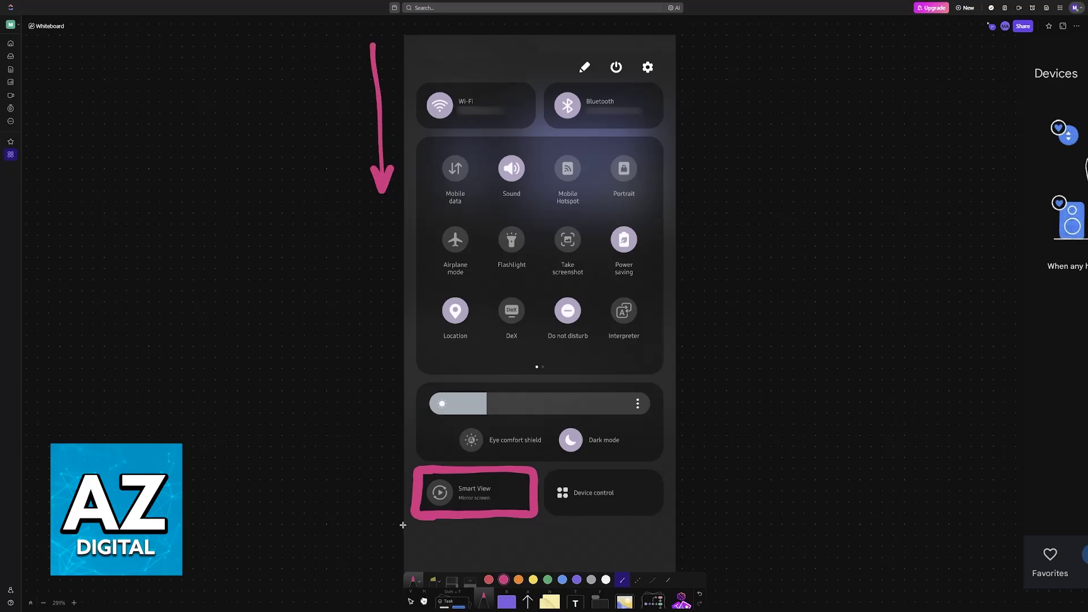
scroll(442, 485, "up", 2)
scroll(441, 498, "up", 1)
scroll(459, 499, "up", 2)
mouse_move(471, 505)
left_mouse_down()
mouse_move(486, 472)
mouse_move(503, 504)
mouse_move(490, 536)
mouse_move(561, 542)
left_mouse_up()
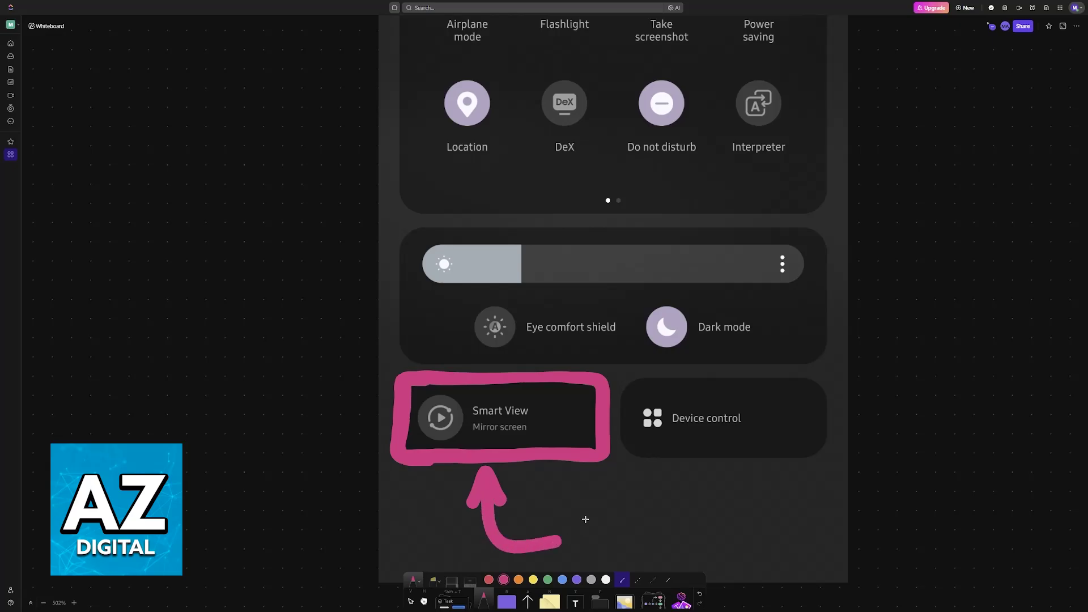
scroll(584, 497, "down", 1)
scroll(569, 513, "down", 1)
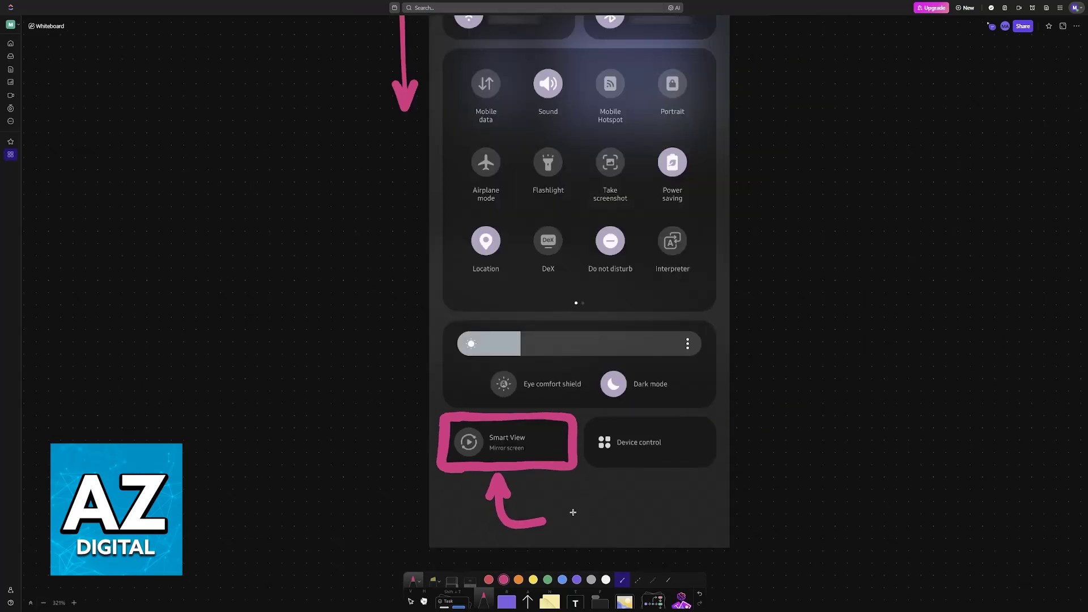
mouse_move(558, 535)
left_mouse_down()
mouse_move(566, 488)
mouse_move(580, 538)
left_mouse_up()
mouse_move(560, 515)
left_mouse_down()
mouse_move(582, 513)
mouse_move(596, 539)
left_mouse_up()
mouse_move(605, 489)
left_mouse_down()
mouse_move(624, 513)
mouse_move(623, 539)
left_mouse_up()
mouse_move(540, 495)
left_mouse_down()
mouse_move(492, 535)
mouse_move(544, 532)
left_mouse_up()
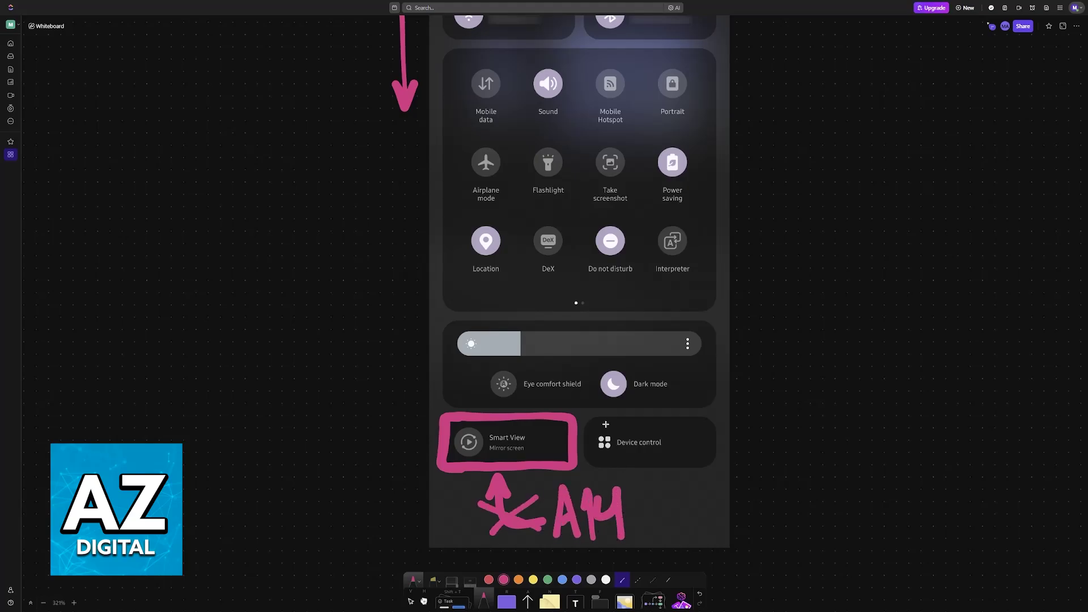
scroll(606, 424, "up", 1)
scroll(610, 408, "right", 10)
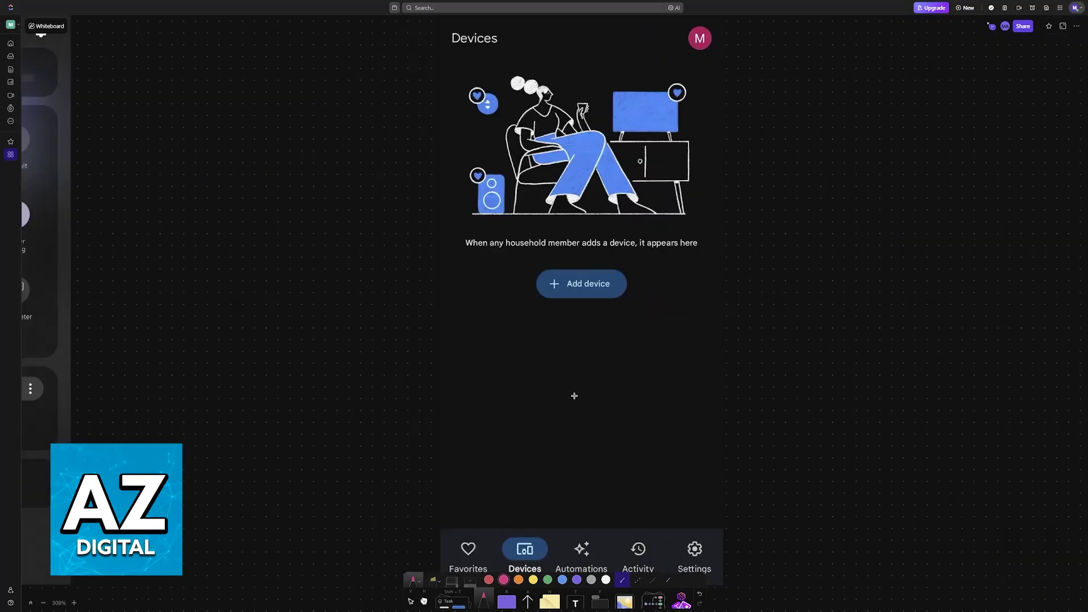
Handwrite 'Google Home' below the Add device button and underline it
mouse_move(488, 322)
left_mouse_down()
mouse_move(502, 345)
mouse_move(513, 337)
left_mouse_up()
left_click_drag(531, 350, 629, 361)
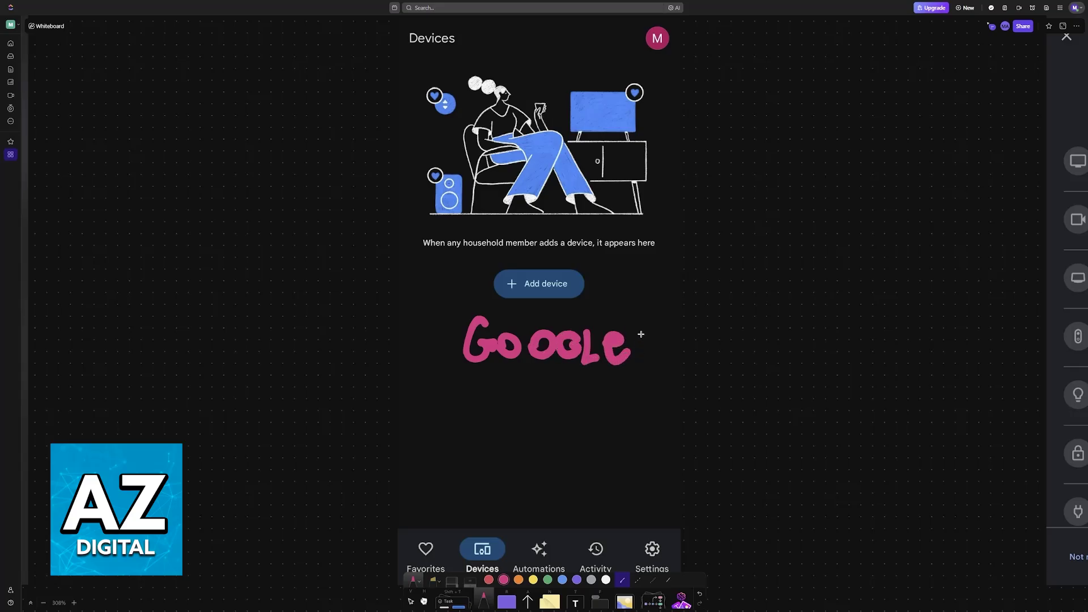
left_click_drag(487, 371, 486, 417)
mouse_move(489, 396)
left_mouse_down()
mouse_move(511, 393)
mouse_move(509, 415)
mouse_move(528, 392)
mouse_move(604, 409)
left_mouse_up()
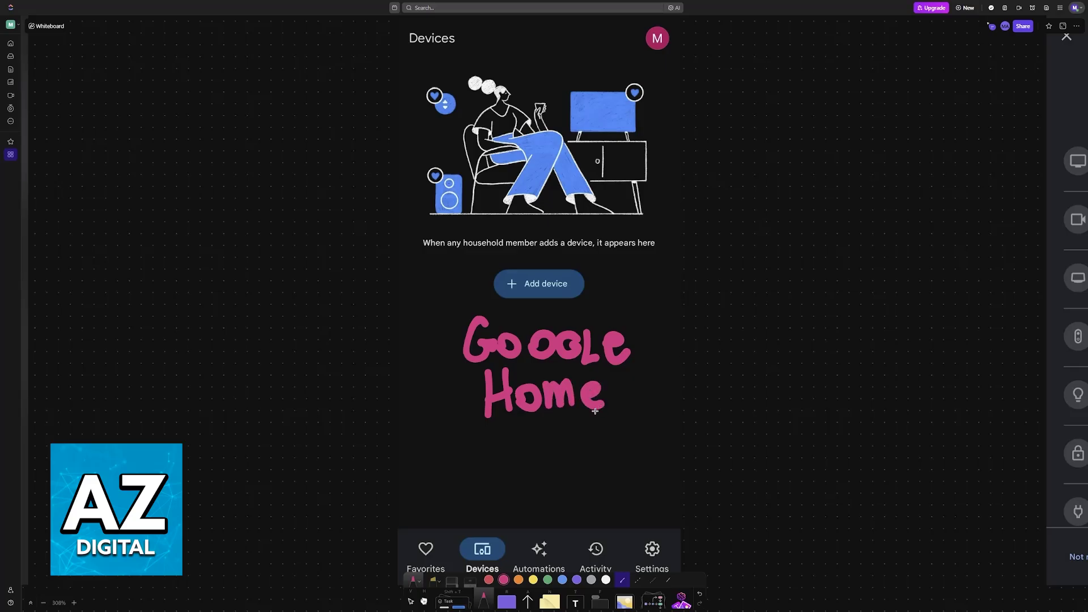
left_click_drag(489, 429, 593, 426)
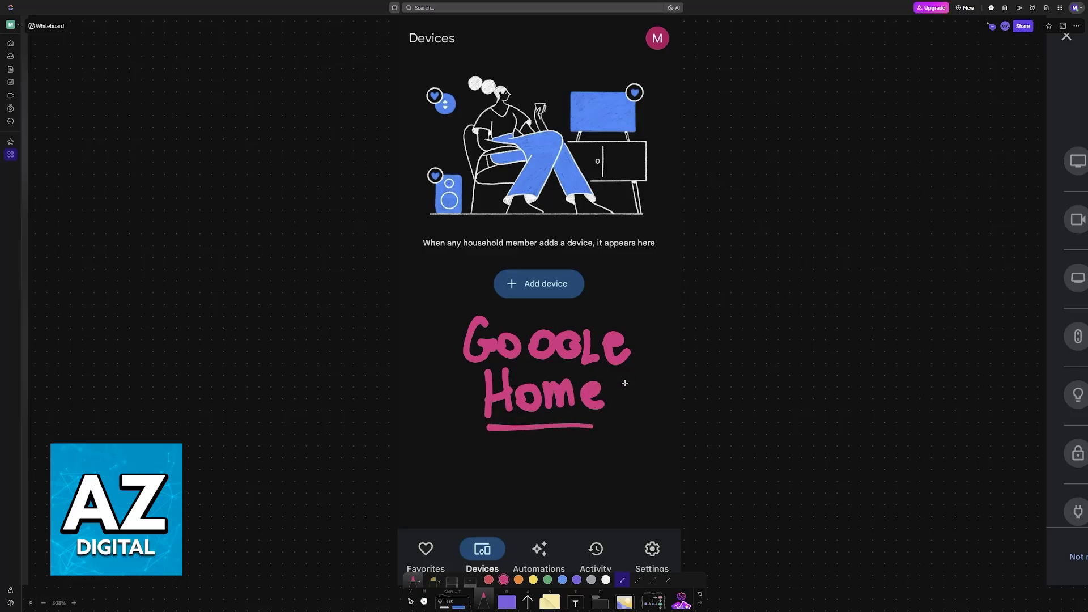
Draw an arrow from 'Home' up to Add device, and bracket the Devices tab
mouse_move(623, 384)
left_mouse_down()
mouse_move(598, 288)
mouse_move(623, 291)
left_mouse_up()
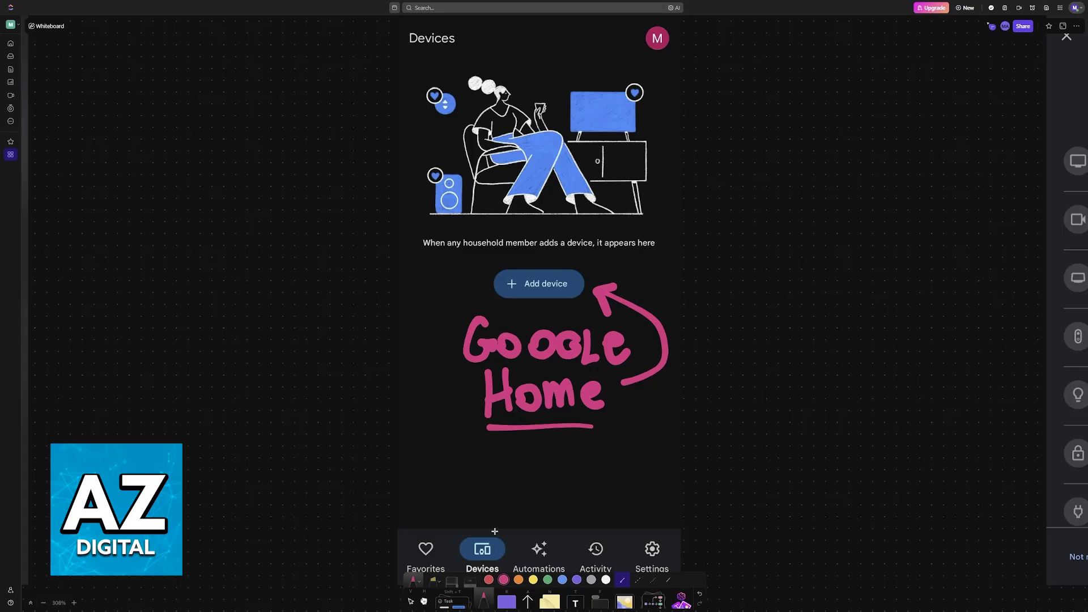
scroll(491, 530, "down", 1)
left_click_drag(458, 538, 456, 490)
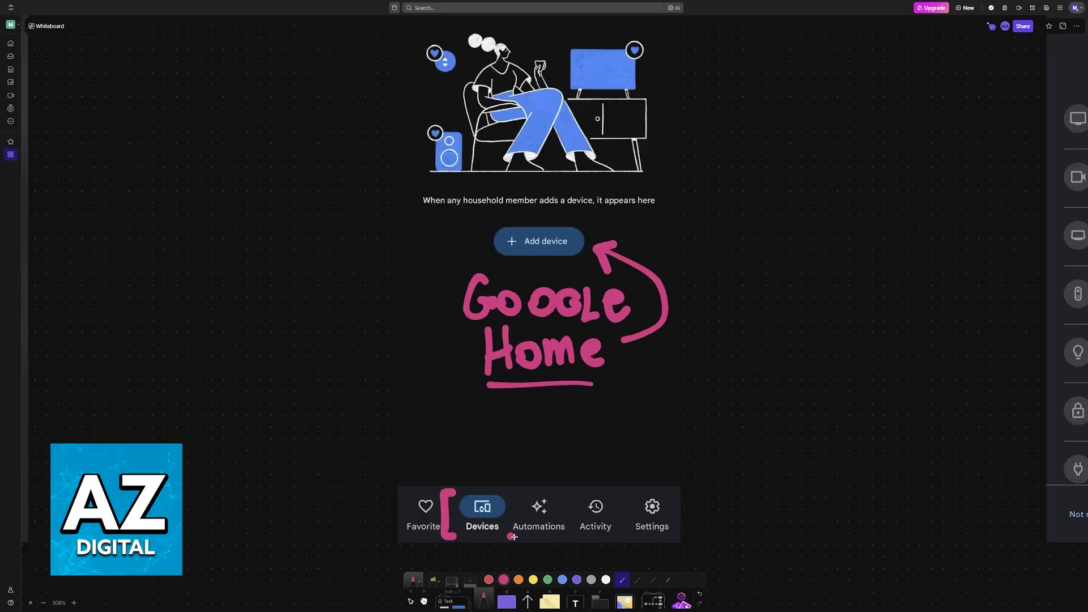
mouse_move(516, 538)
left_mouse_down()
mouse_move(518, 491)
mouse_move(520, 532)
left_mouse_up()
key("ctrl+z")
scroll(544, 503, "up", 1)
scroll(569, 486, "right", 5)
scroll(617, 435, "right", 8)
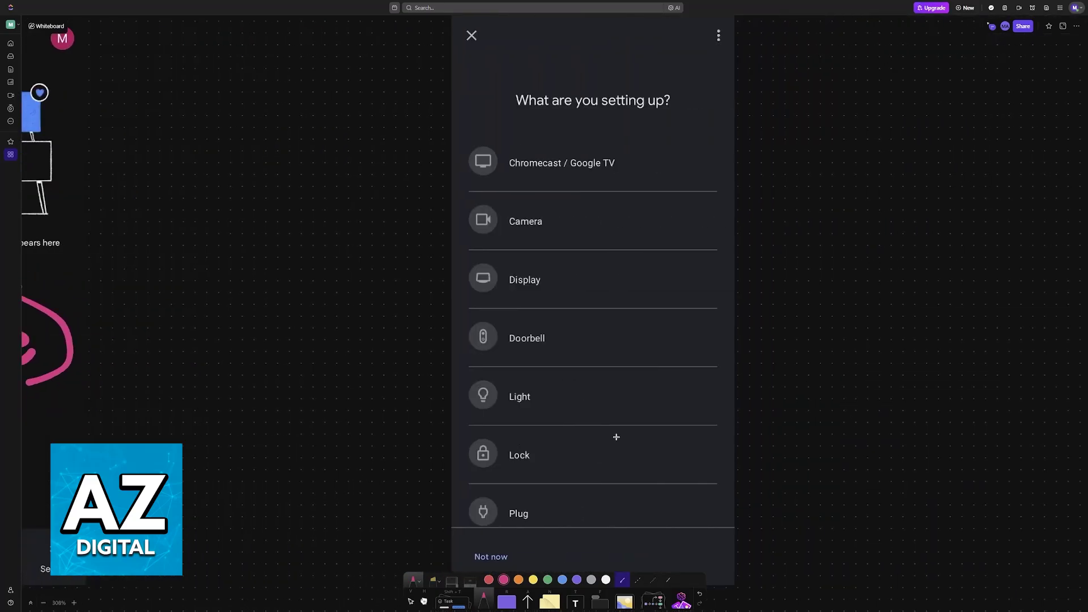
scroll(617, 436, "down", 2, "ctrl")
scroll(587, 365, "right", 1)
Bracket the Chromecast / Google TV option and sketch a Wi-Fi symbol beside the setup list
mouse_move(470, 240)
left_mouse_down()
mouse_move(452, 185)
mouse_move(467, 184)
left_mouse_up()
left_click_drag(580, 238, 579, 187)
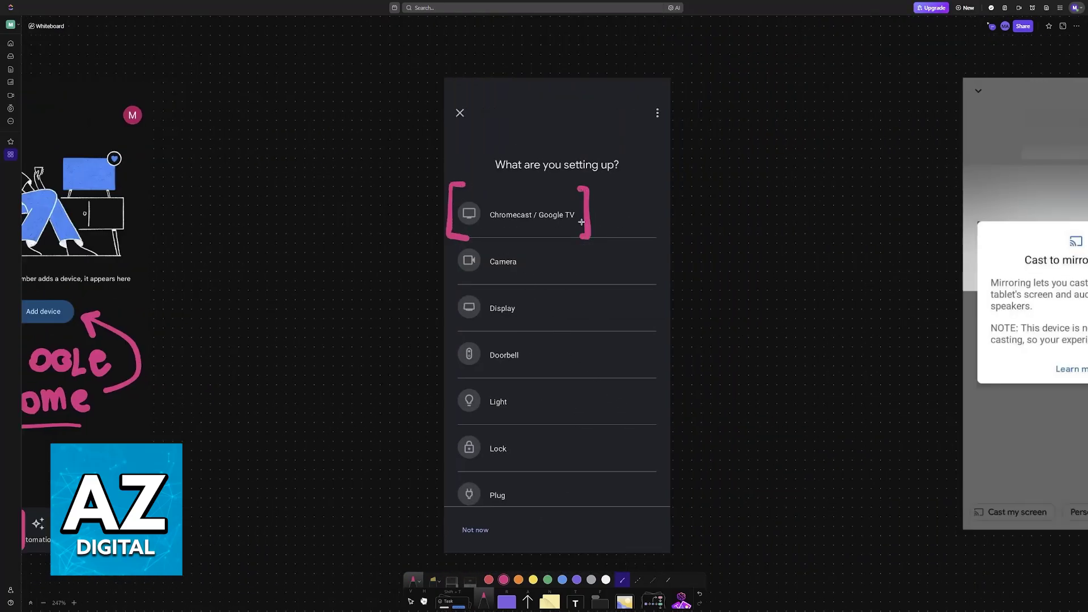
scroll(582, 255, "right", 5)
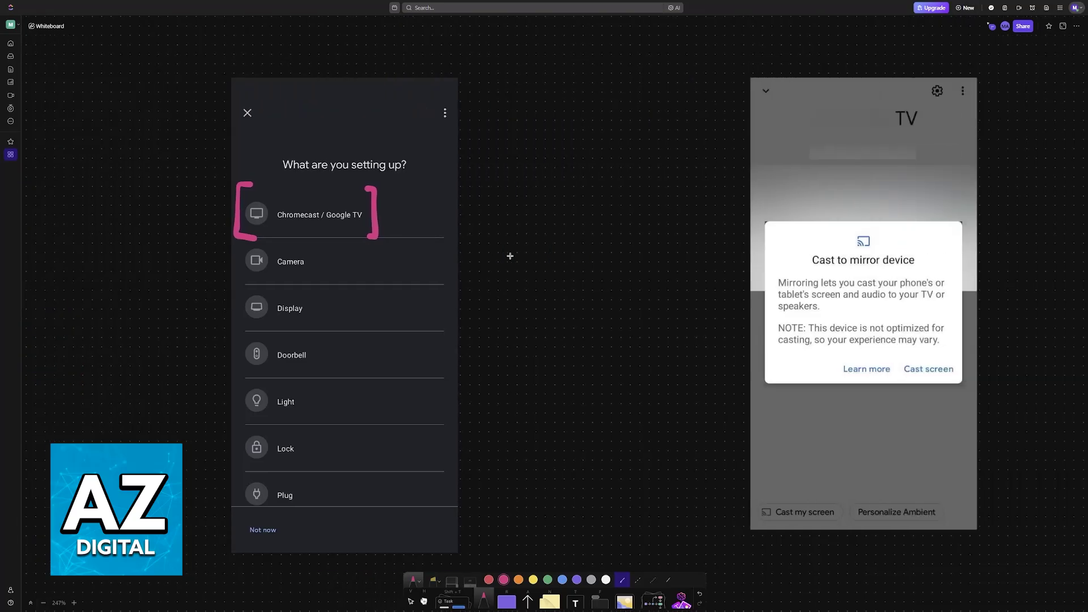
left_click(502, 235)
mouse_move(495, 227)
left_mouse_down()
mouse_move(520, 208)
mouse_move(484, 236)
left_mouse_up()
key("ctrl+z")
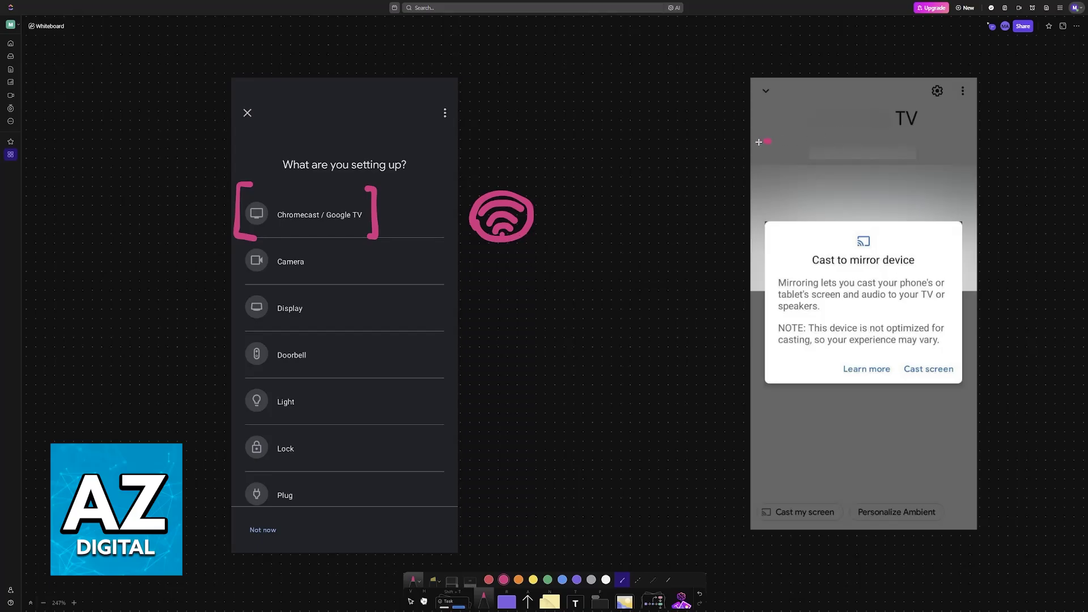
key("ctrl+z")
Bracket the TV header, draw an arrow to Cast my screen, and bracket Cast screen
mouse_move(756, 142)
left_mouse_down()
mouse_move(764, 94)
mouse_move(761, 135)
left_mouse_up()
left_click_drag(966, 138, 975, 99)
scroll(1015, 297, "up", 3)
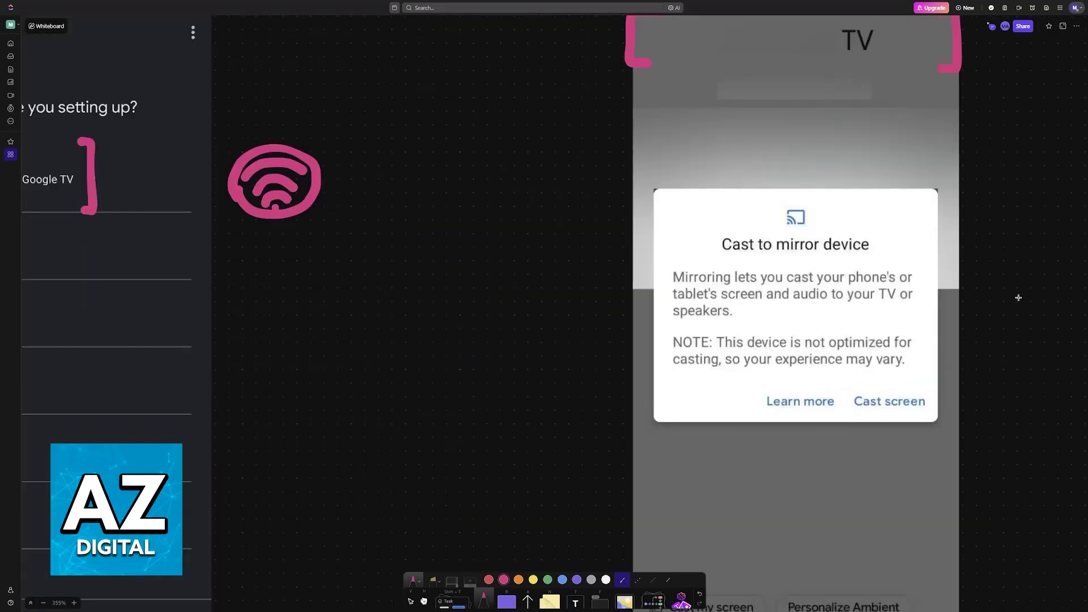
scroll(999, 323, "down", 2)
scroll(785, 420, "right", 3)
scroll(550, 489, "right", 2)
left_click_drag(437, 488, 585, 364)
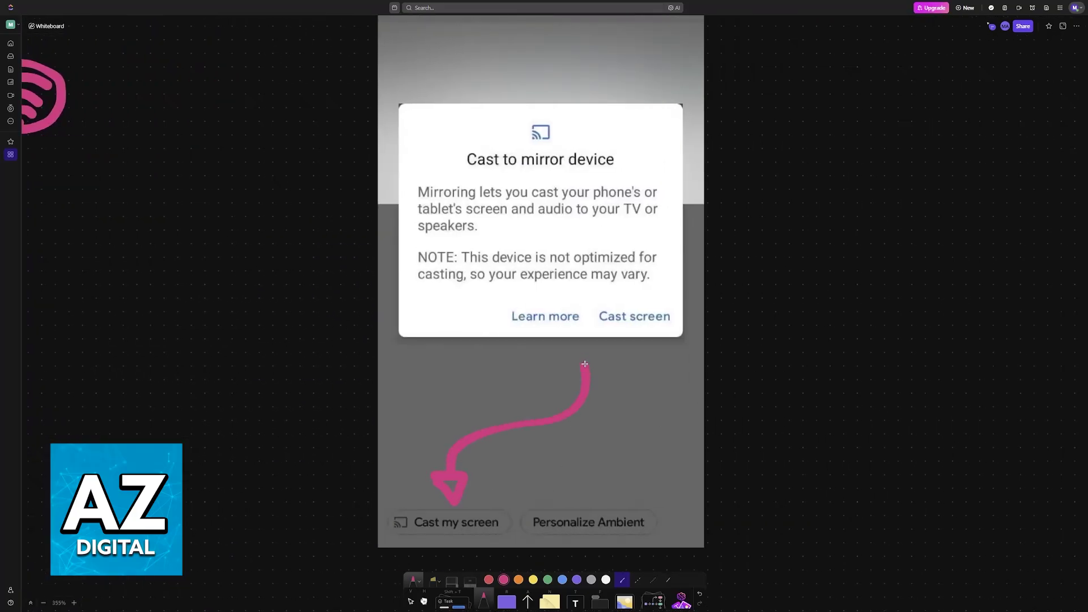
scroll(645, 370, "down", 2)
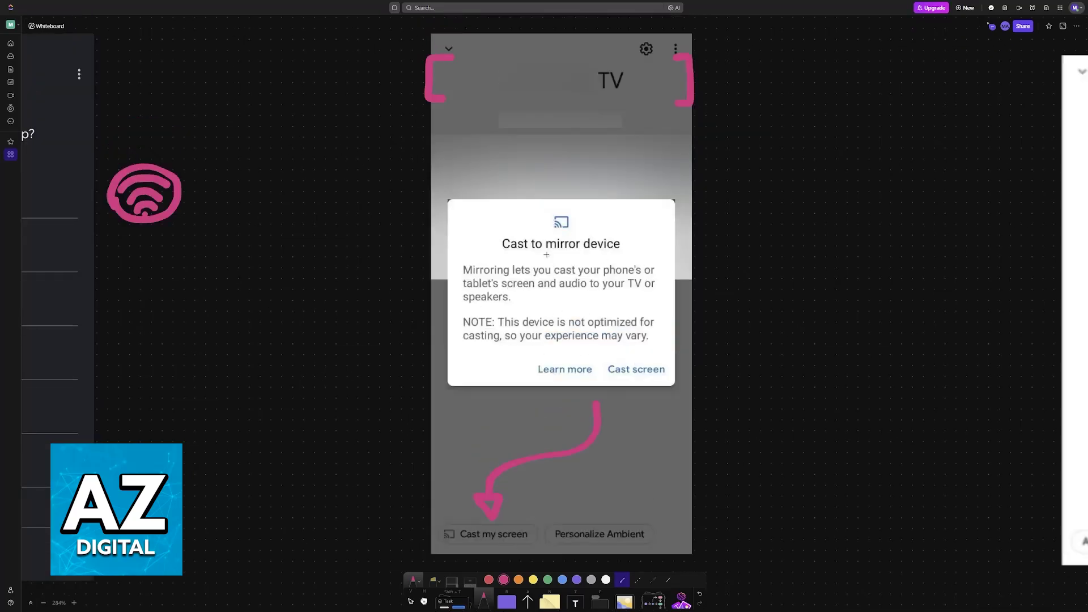
left_click_drag(609, 386, 607, 357)
left_click_drag(663, 385, 668, 359)
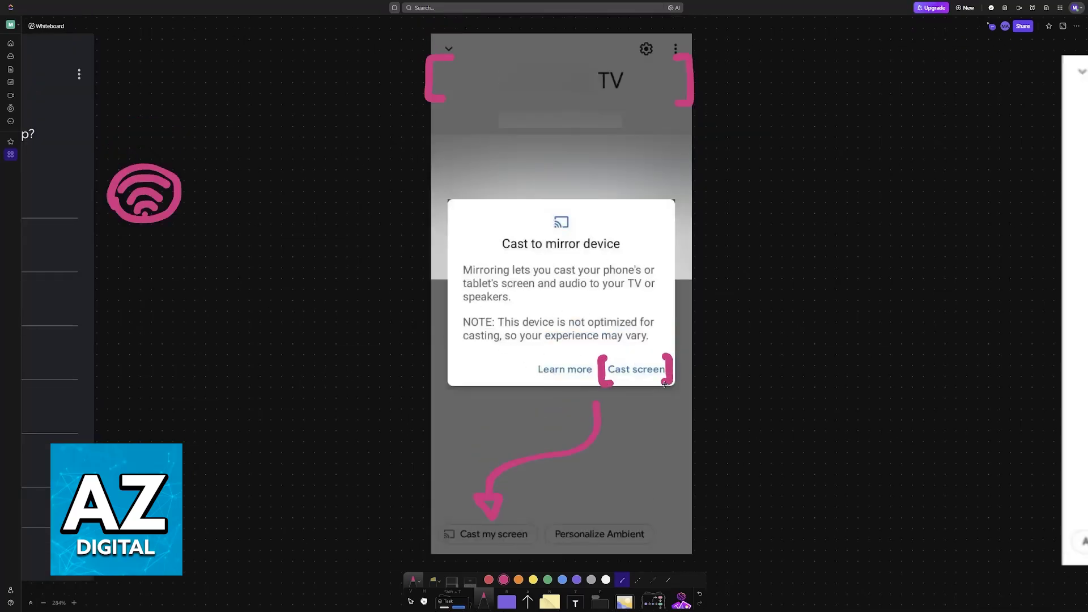
scroll(689, 407, "right", 5)
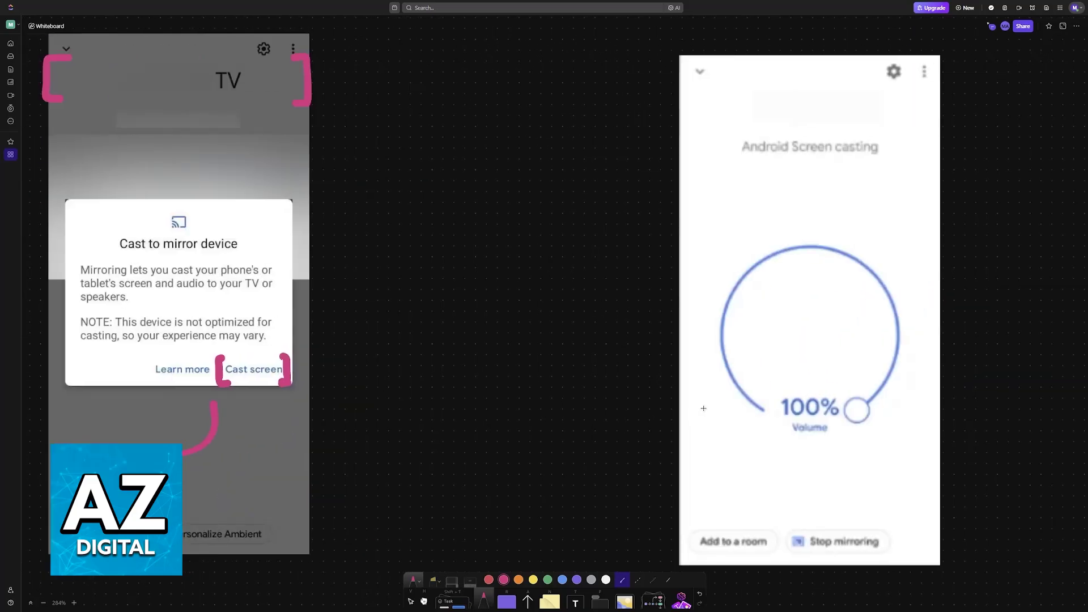
scroll(704, 409, "left", 1)
Sketch a TV with cast-signal arcs between the screenshots and circle it
left_click_drag(556, 344, 639, 346)
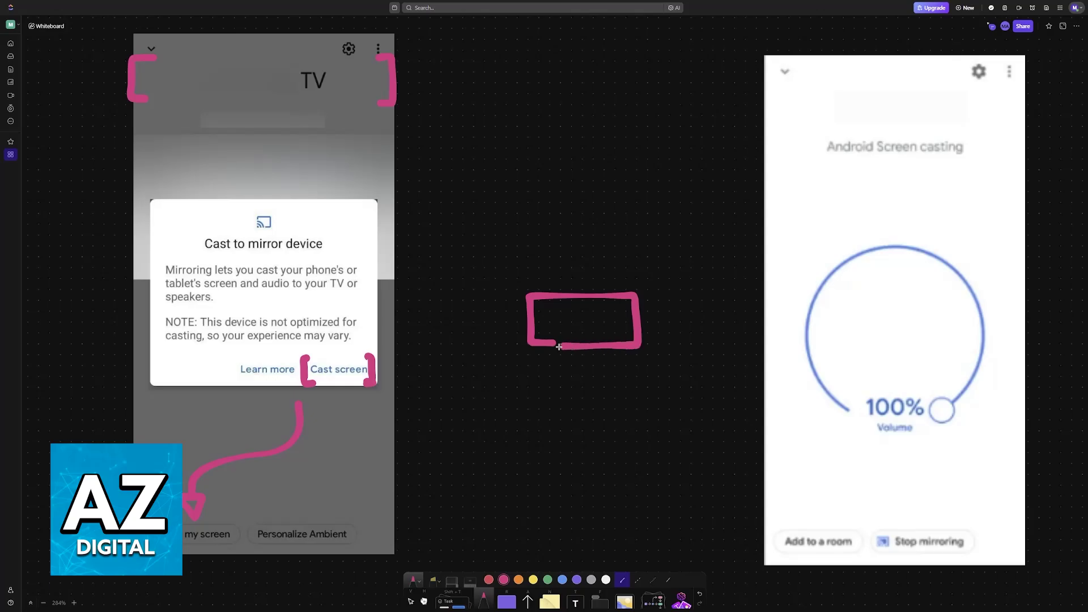
mouse_move(638, 345)
left_mouse_down()
mouse_move(563, 367)
mouse_move(600, 365)
left_mouse_up()
left_click_drag(540, 328, 575, 339)
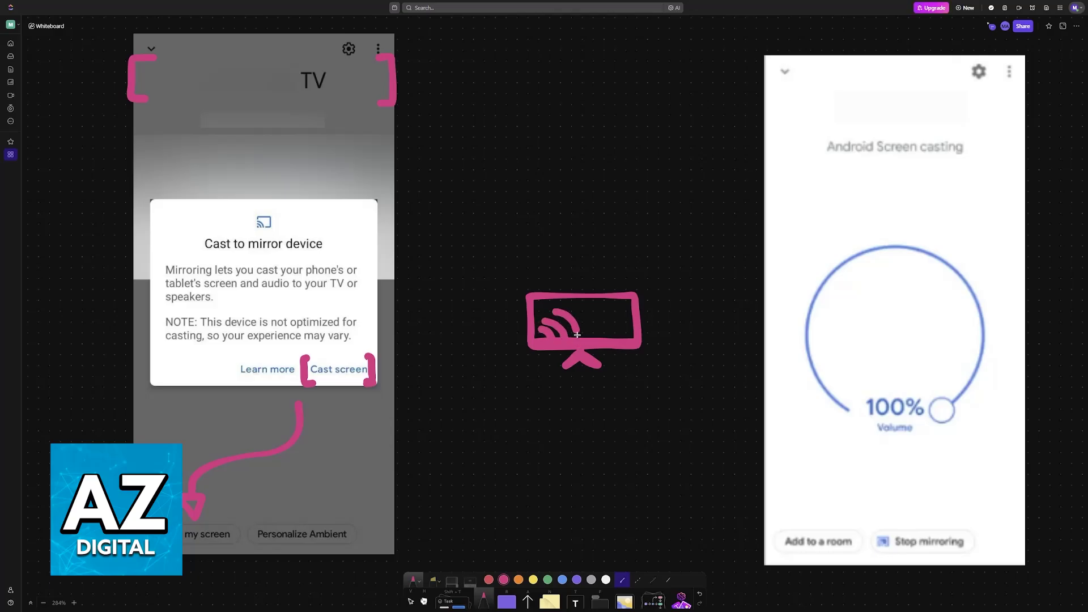
left_click_drag(504, 365, 546, 379)
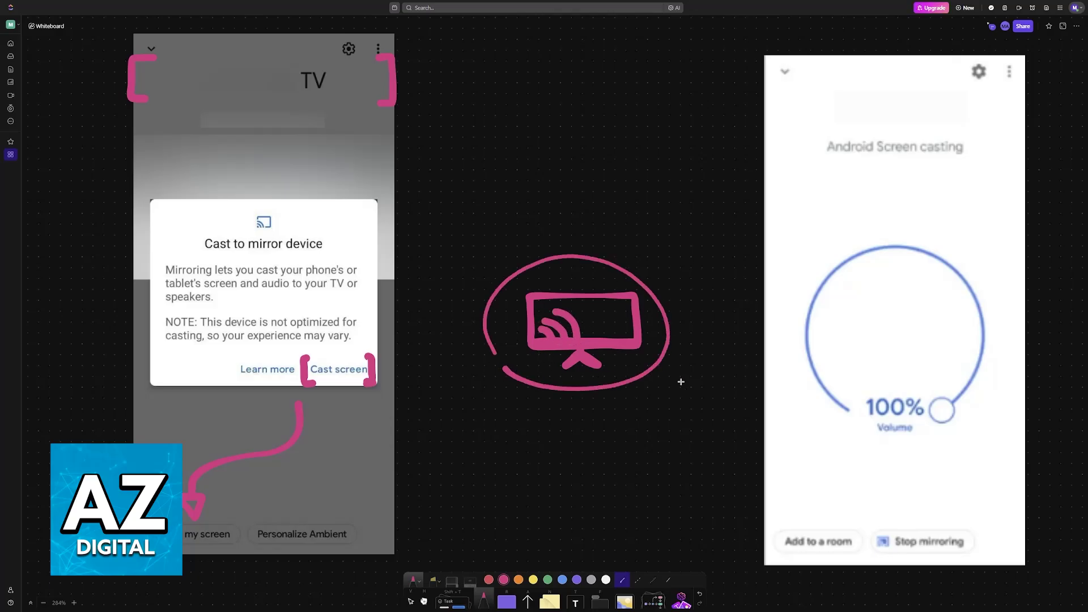
Underline Volume and Add to a room, circle the three-dot menu, and caret-mark Stop mirroring
left_click_drag(875, 440, 916, 440)
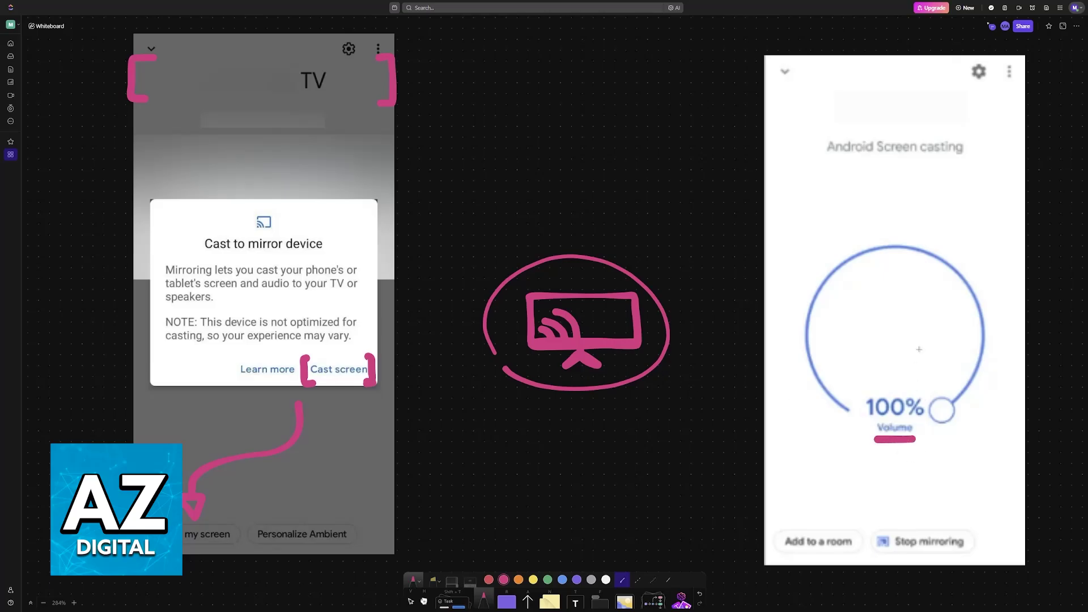
left_click_drag(999, 86, 993, 78)
left_click_drag(773, 552, 787, 554)
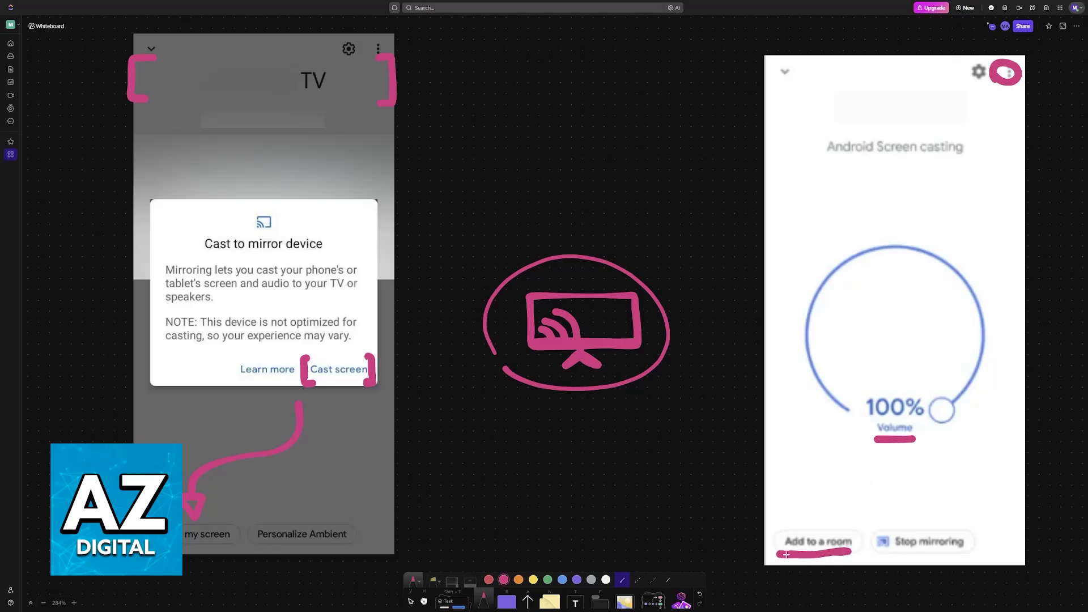
left_click_drag(914, 567, 942, 569)
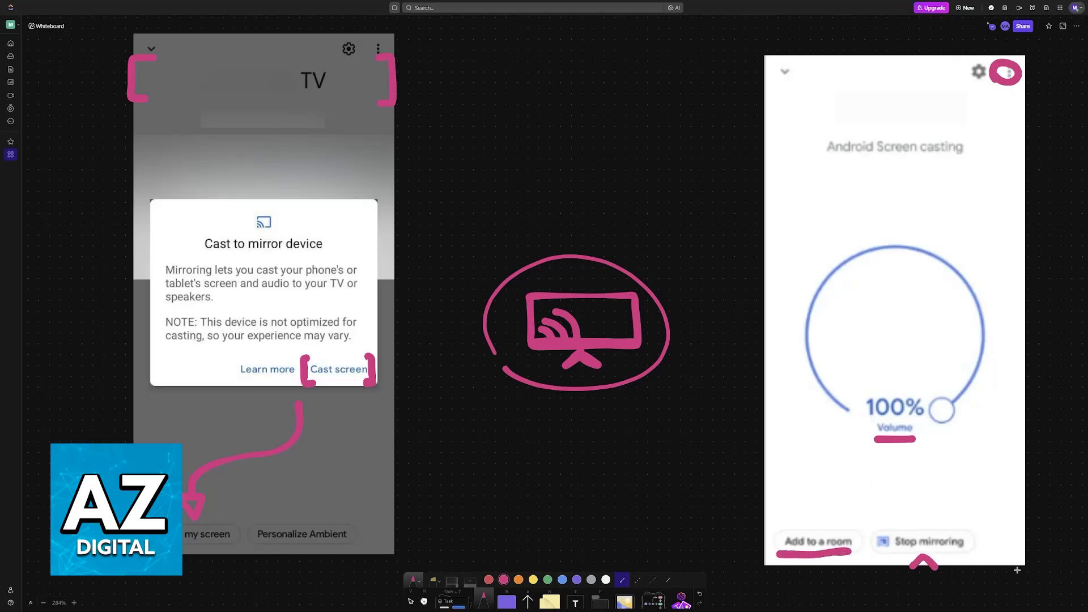